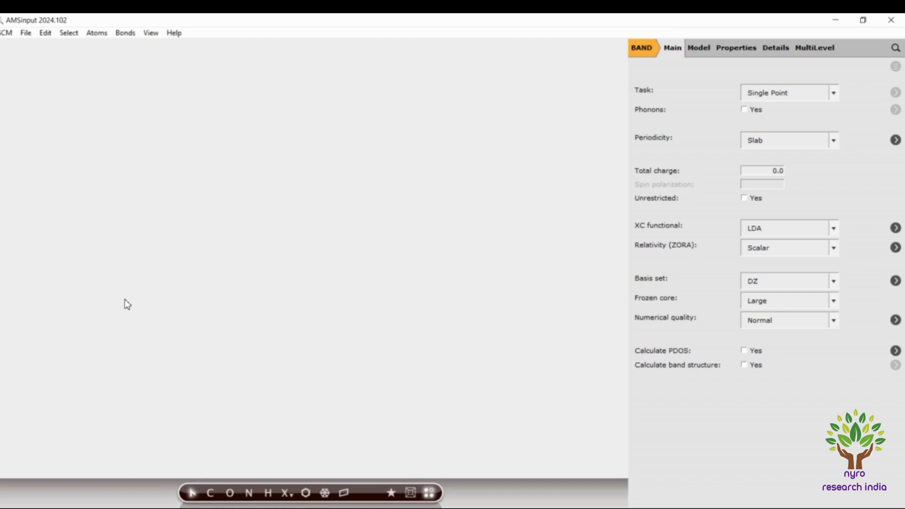
Step: Start a crystal from tetragonal space group 136 (P 42/m n m) with lattice parameters a 4.59 and c 2.96
left_click(325, 496)
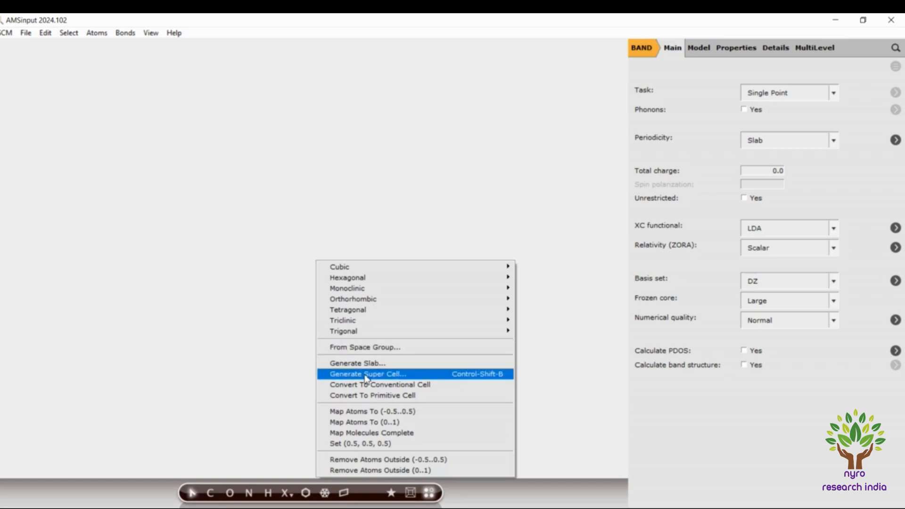
left_click(369, 348)
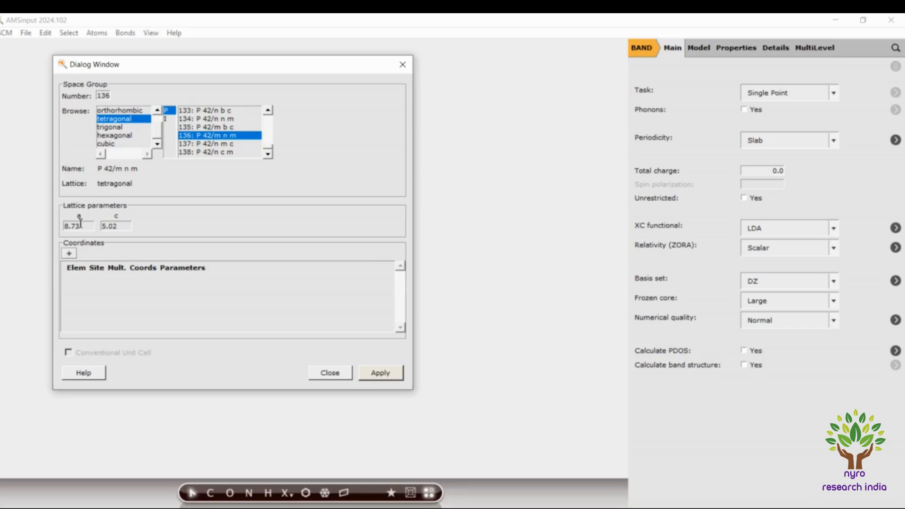
left_click_drag(80, 226, 65, 235)
type("4.59")
left_click_drag(122, 227, 98, 235)
type("2.96")
Step: Add a titanium atom to the space group coordinates at Wyckoff site a
left_click(75, 255)
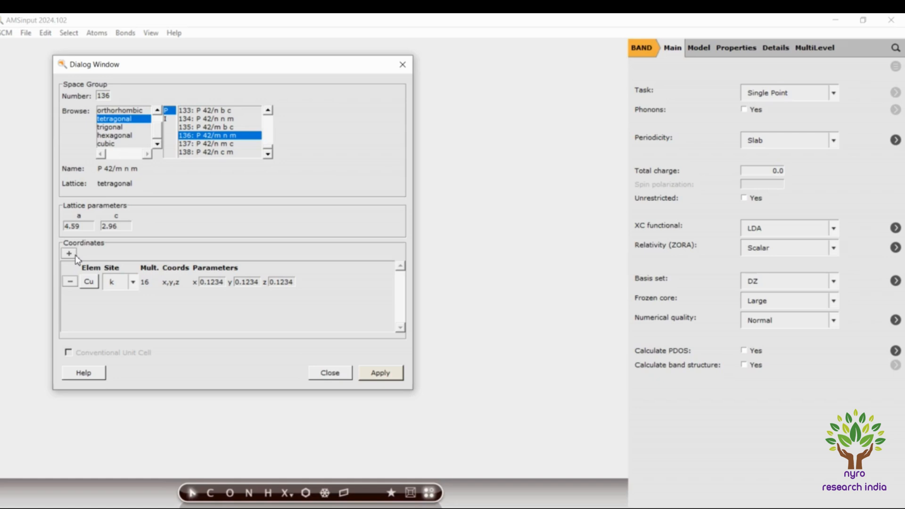
left_click(91, 283)
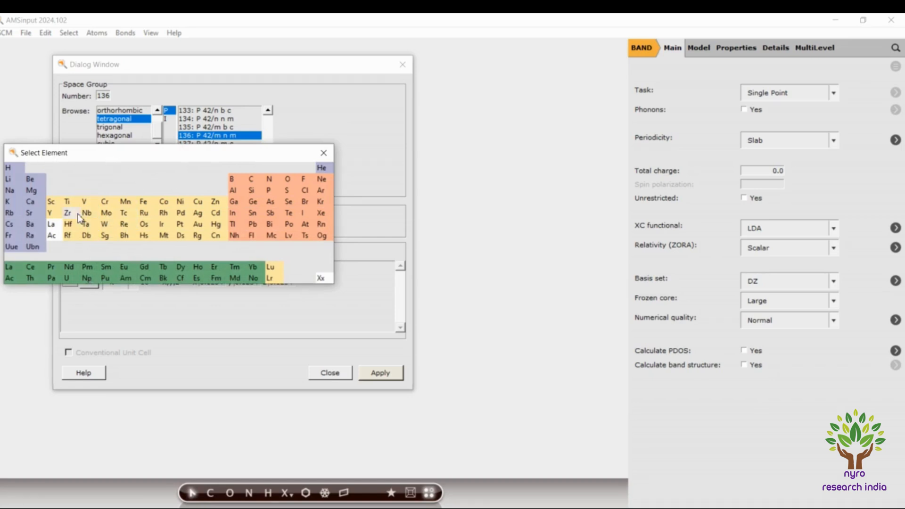
left_click(67, 203)
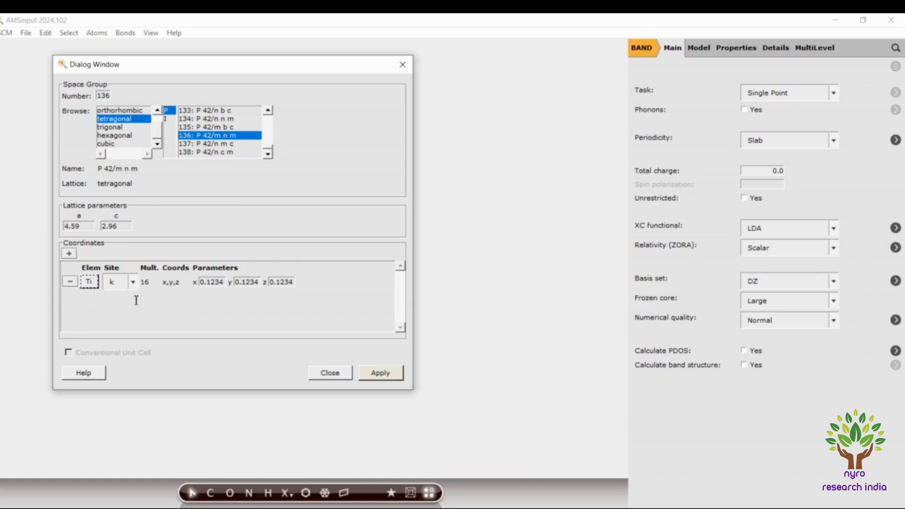
left_click(133, 282)
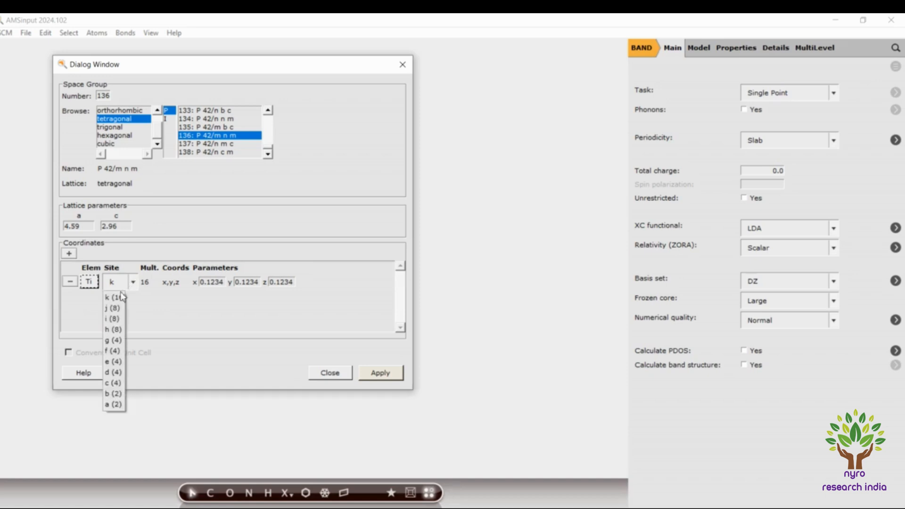
left_click(111, 404)
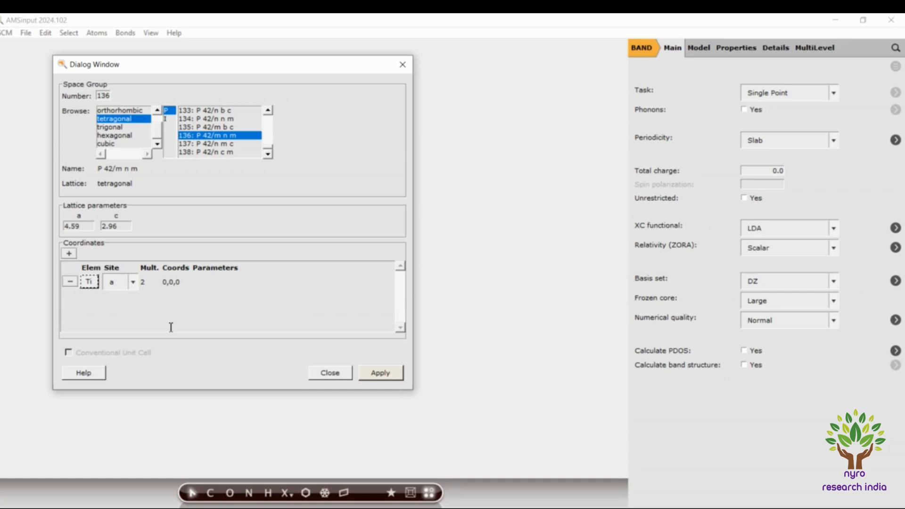
Step: Add an oxygen atom to the coordinates at Wyckoff site f with x set to 0.3
left_click(69, 254)
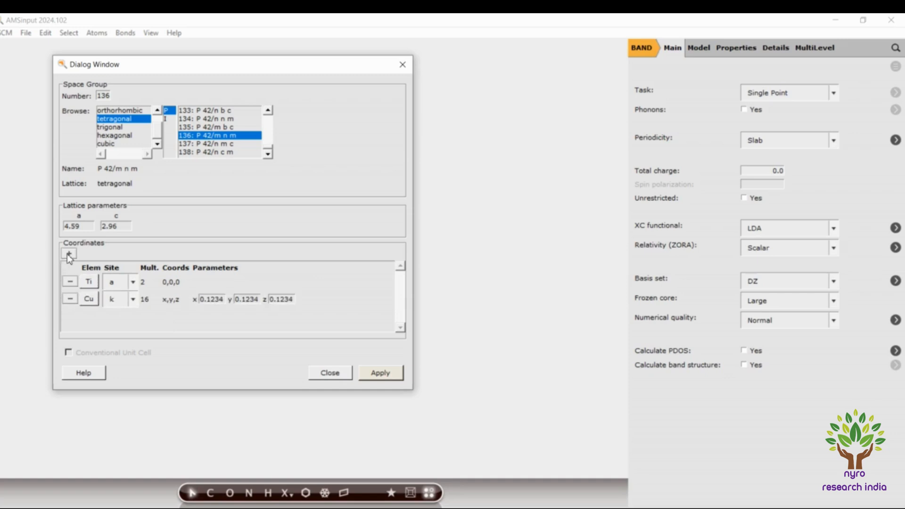
left_click(87, 300)
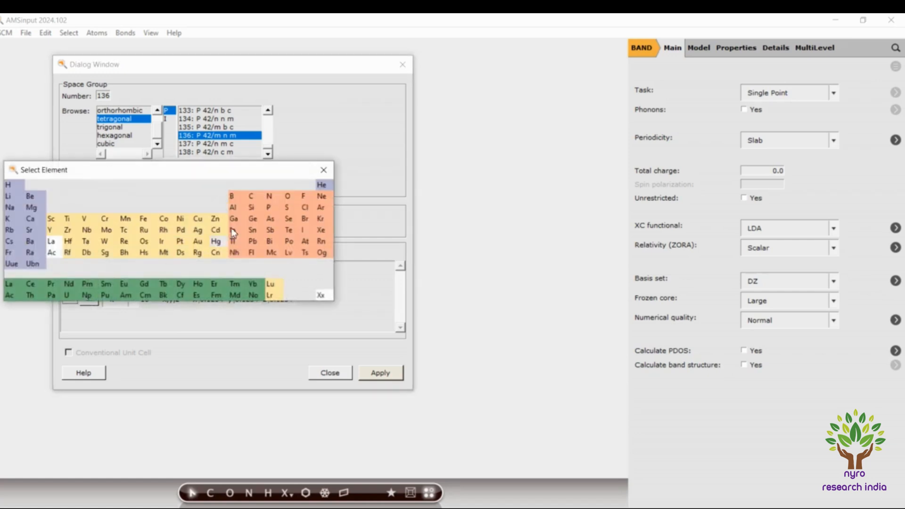
left_click(287, 198)
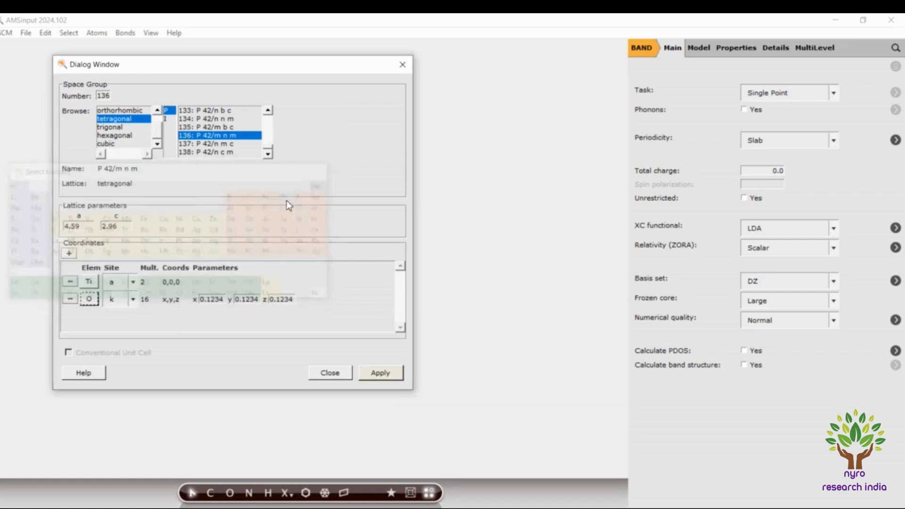
left_click(134, 299)
left_click(113, 371)
left_click(223, 303)
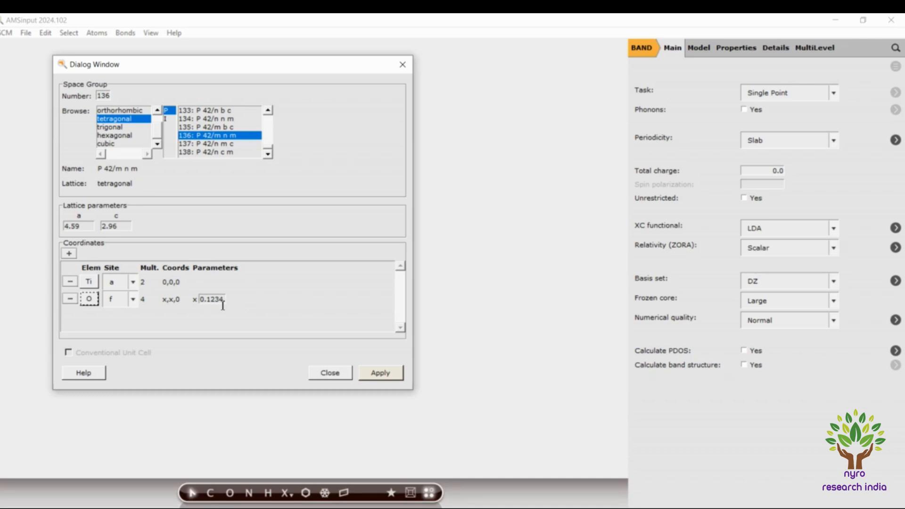
left_click(224, 300)
key("BackSpace")
key("BackSpace")
key("BackSpace")
key("BackSpace")
type("3")
Step: Generate the titanium oxide crystal with its atoms mapped to the unit cell, and close the space group settings
left_click(376, 377)
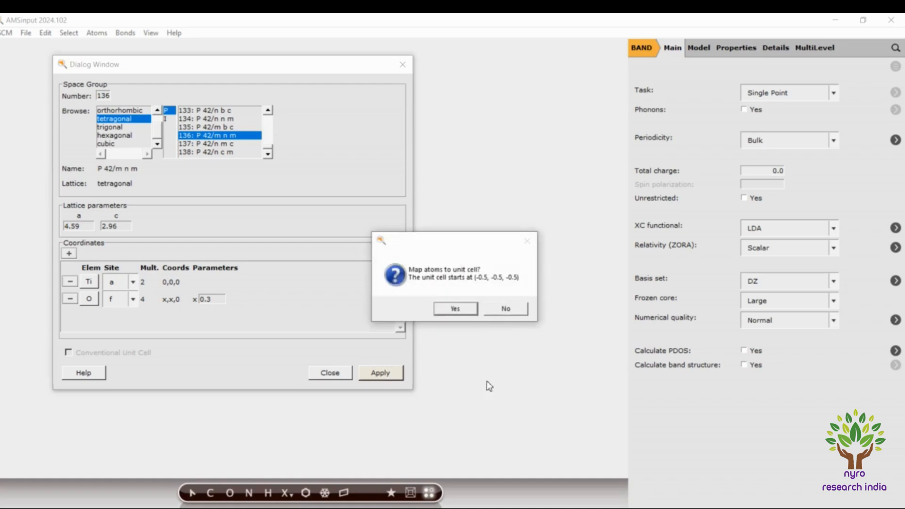
left_click(456, 309)
left_click(403, 64)
left_click_drag(372, 376, 486, 352)
left_click_drag(419, 405, 503, 389)
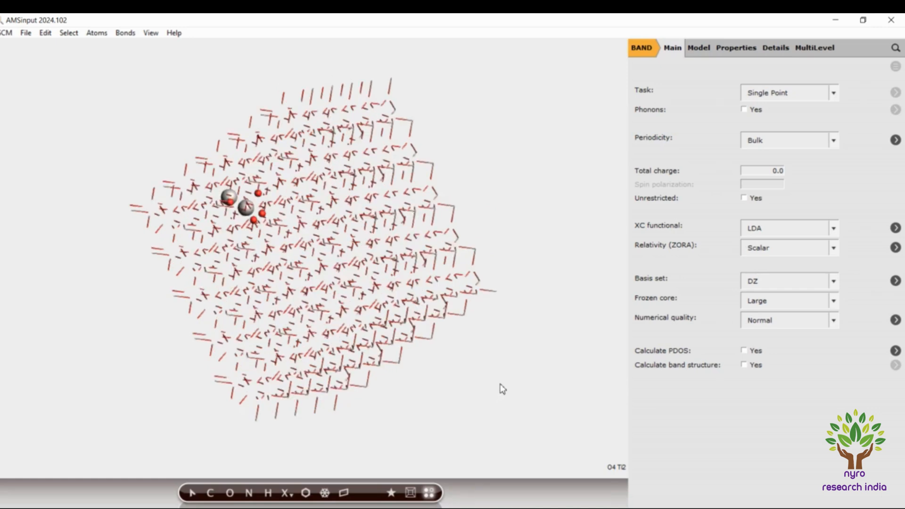
Step: Delete all atoms and build a face-centered cubic copper crystal with lattice parameter a 3.61
key("ctrl+a")
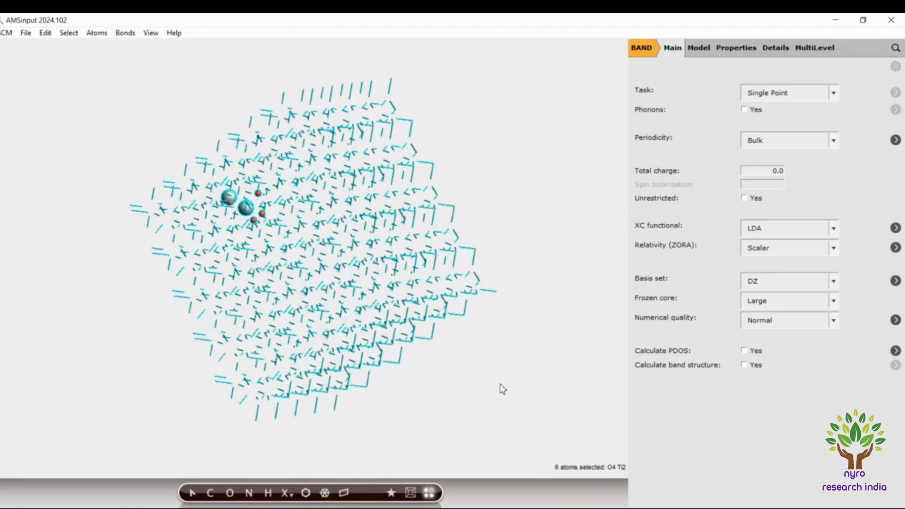
key("Delete")
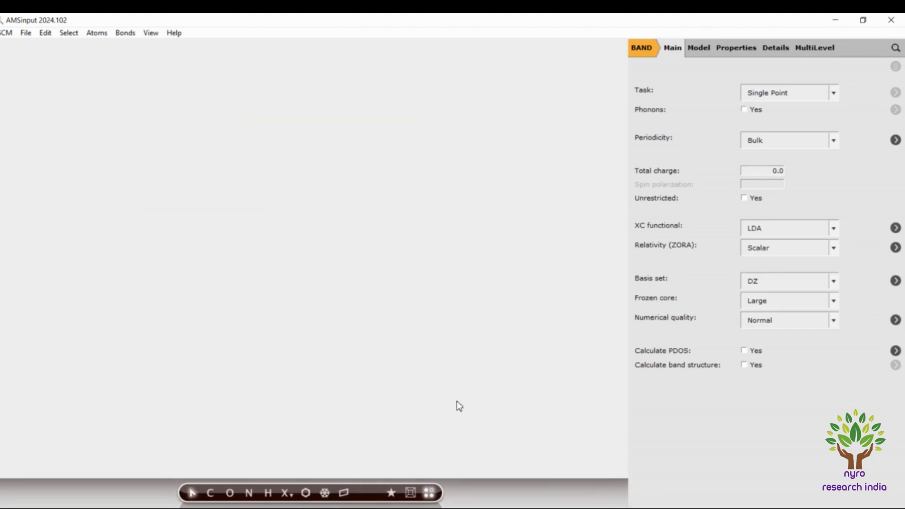
left_click(324, 493)
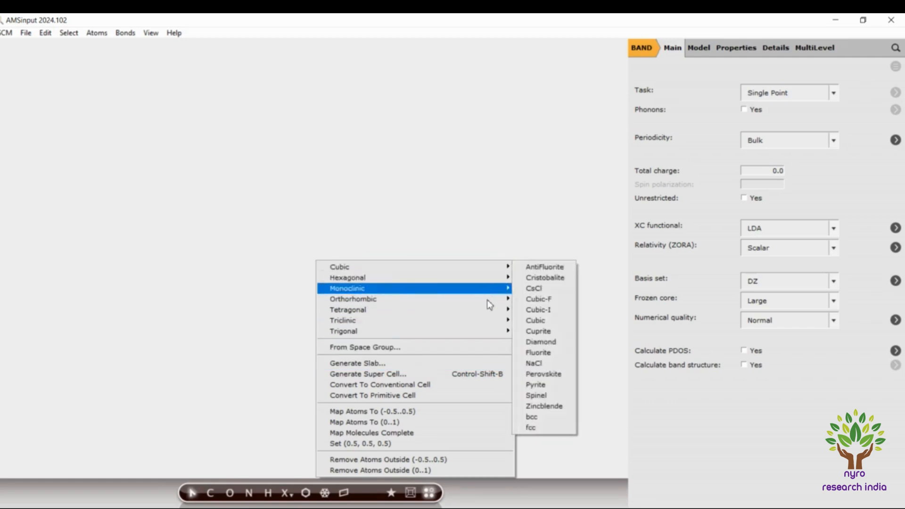
left_click(531, 428)
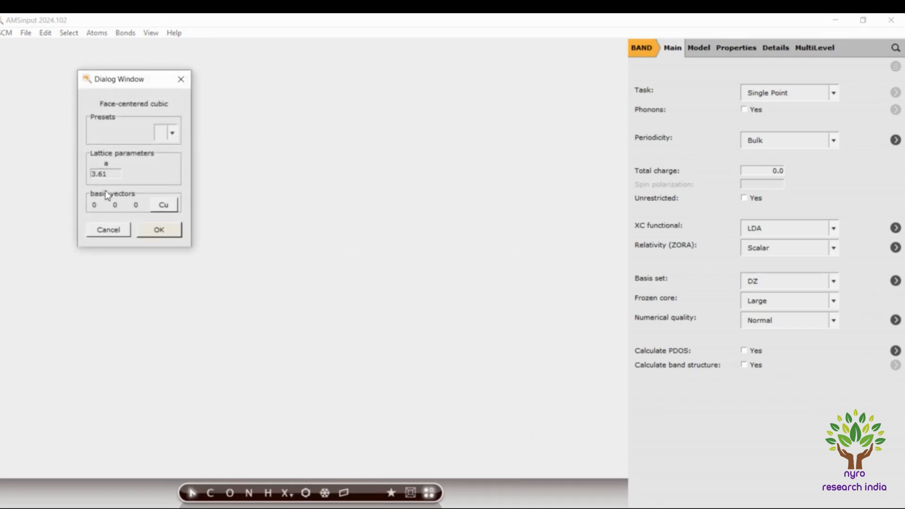
left_click(152, 235)
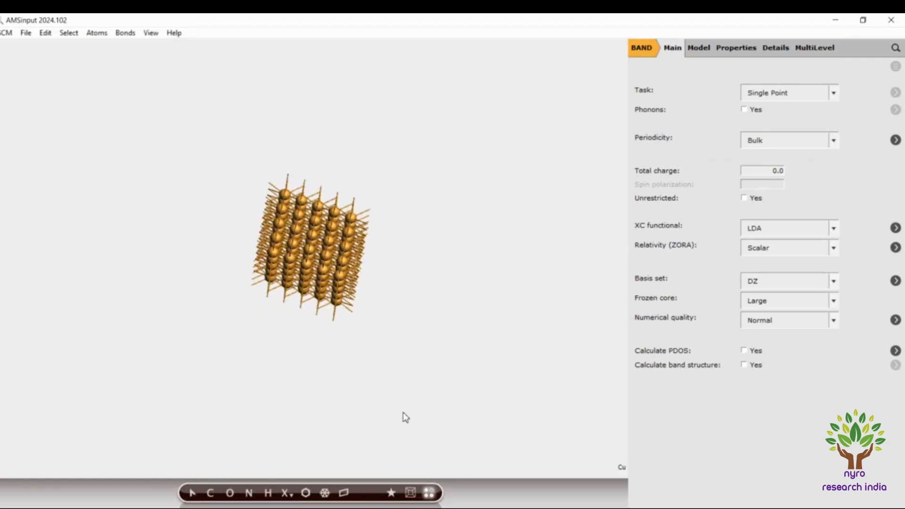
Step: Generate a slab from the copper crystal with Miller indices 1 1 1 and 3 layers
left_click_drag(263, 370, 301, 352)
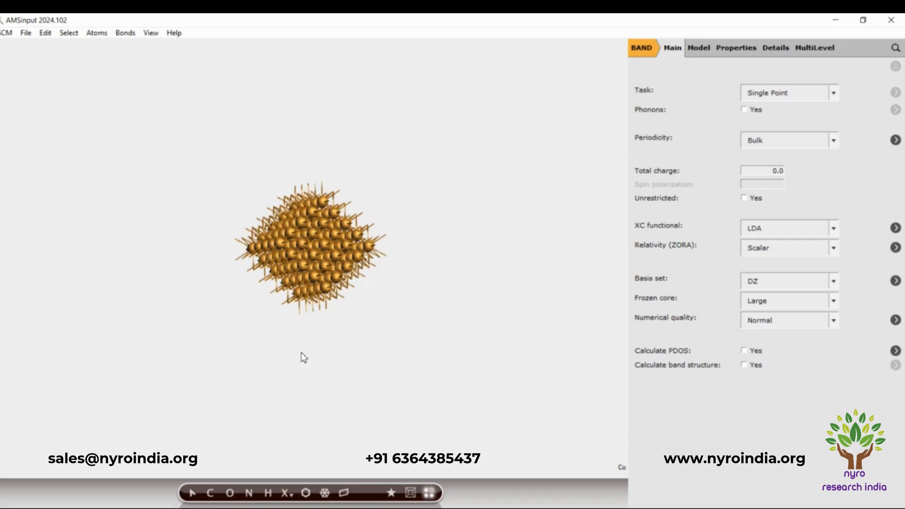
scroll(301, 352, "up", 5)
scroll(301, 352, "down", 4)
scroll(302, 357, "up", 2)
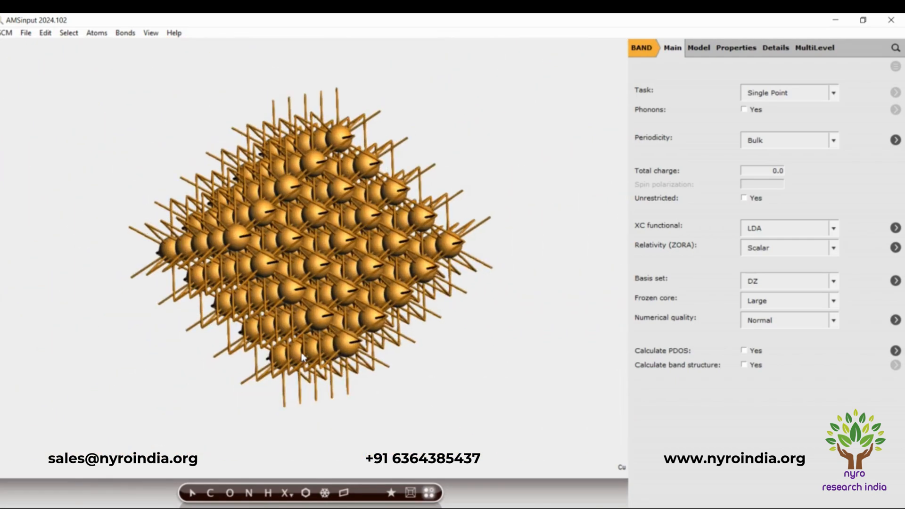
left_click(325, 493)
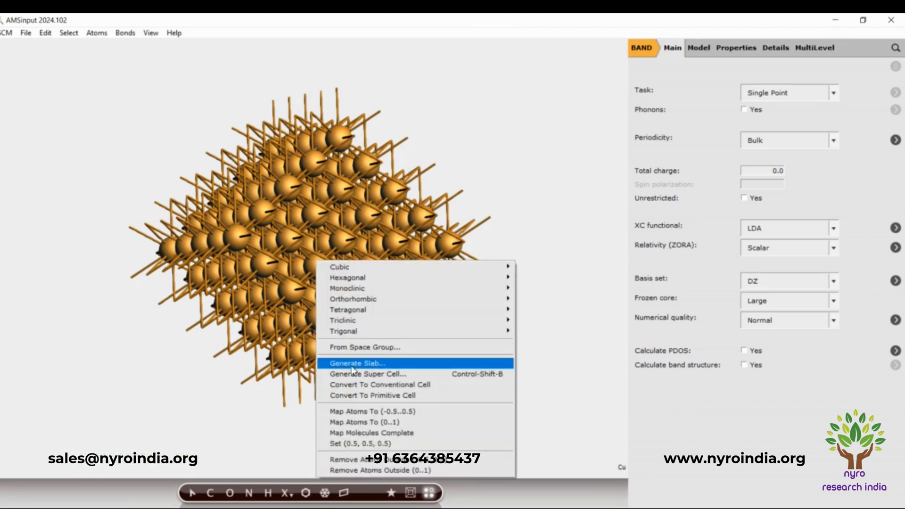
left_click(353, 364)
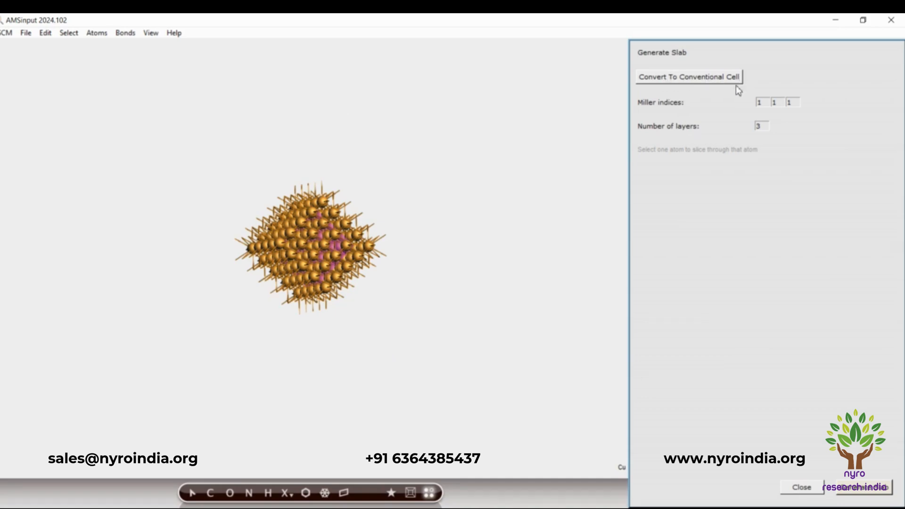
scroll(362, 278, "up", 5)
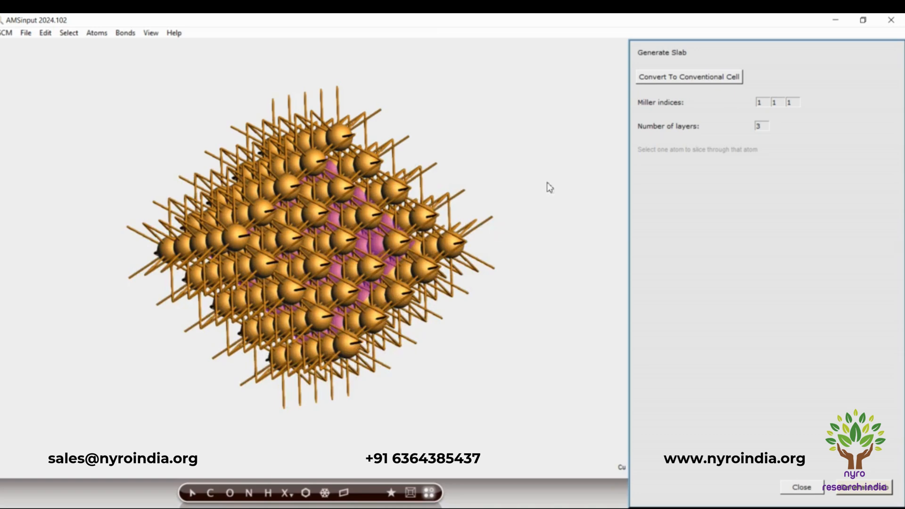
left_click(848, 489)
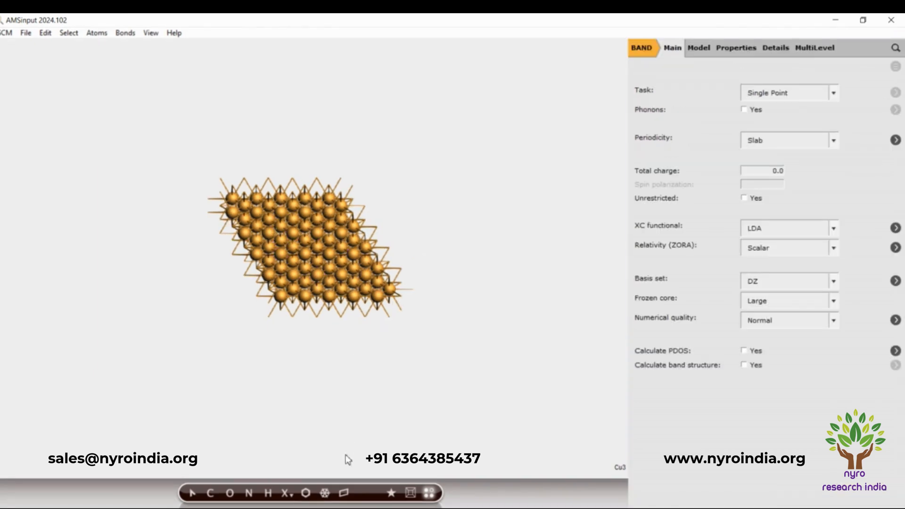
Step: Expand the copper slab into a 2 by 2 super cell
left_click(325, 494)
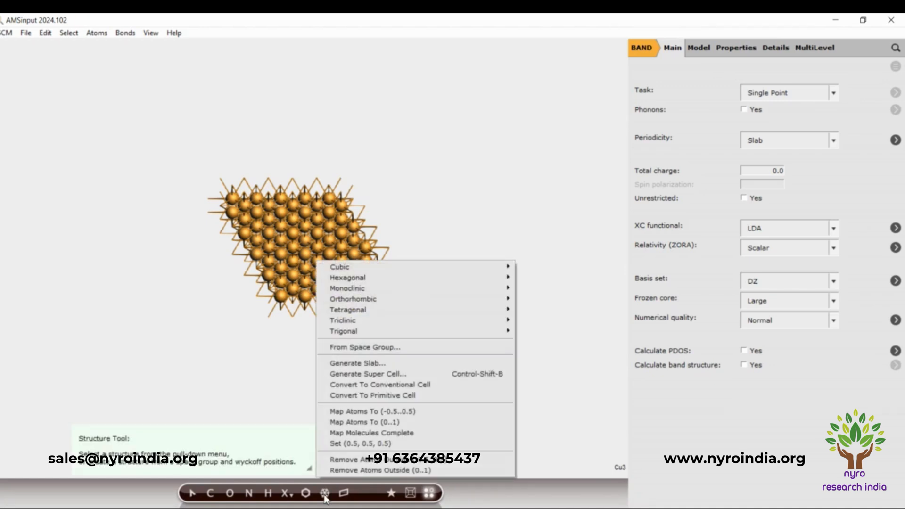
left_click(367, 374)
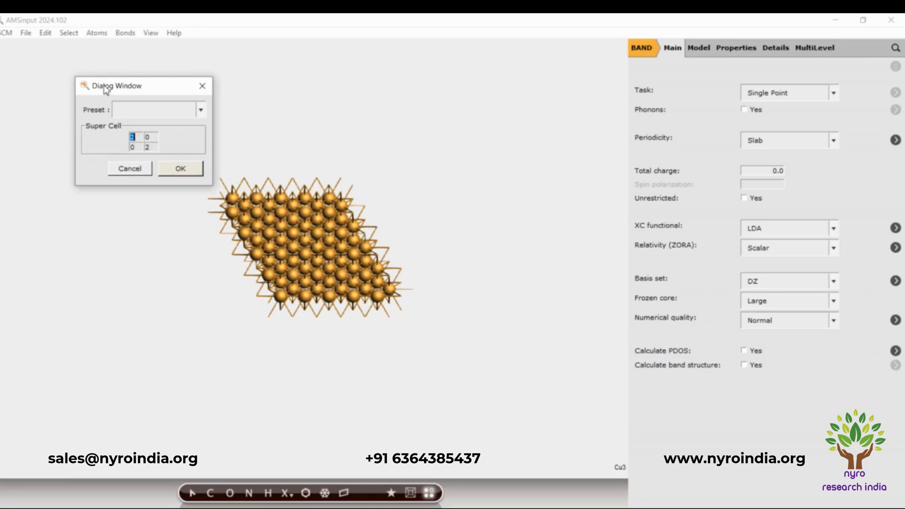
left_click(178, 171)
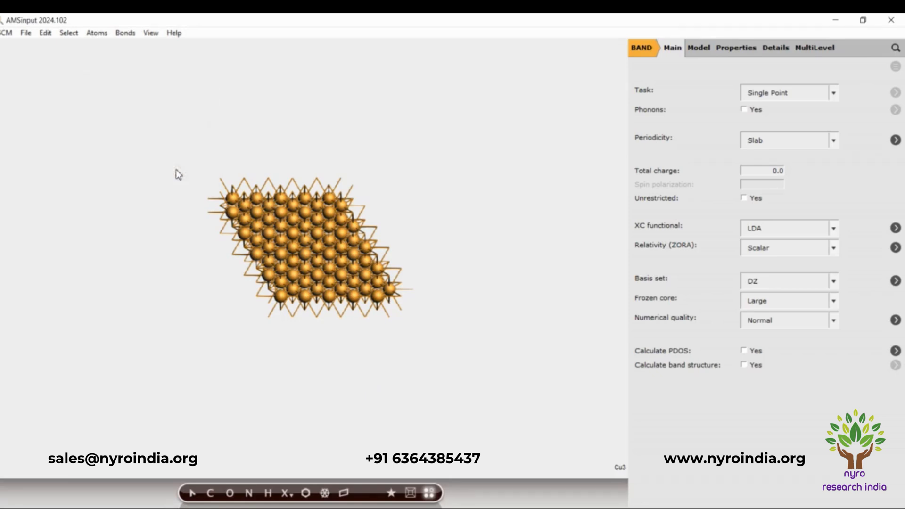
left_click_drag(363, 398, 436, 310)
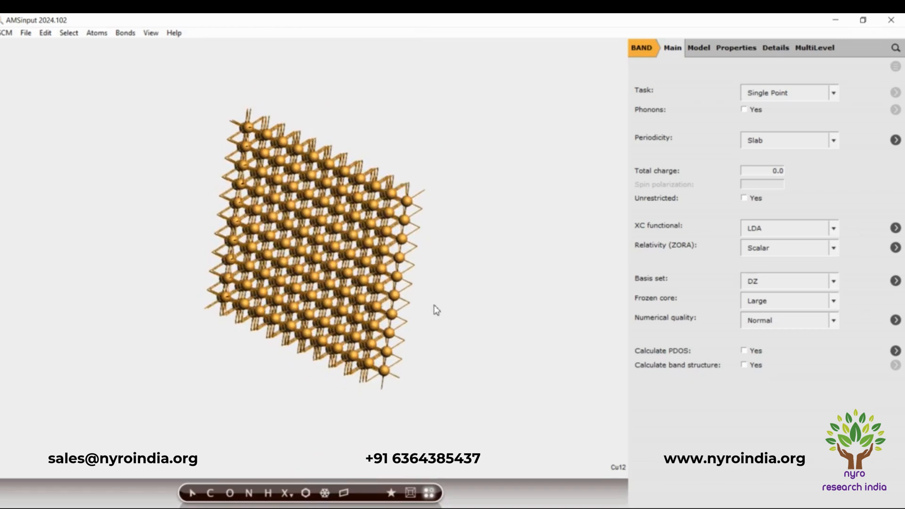